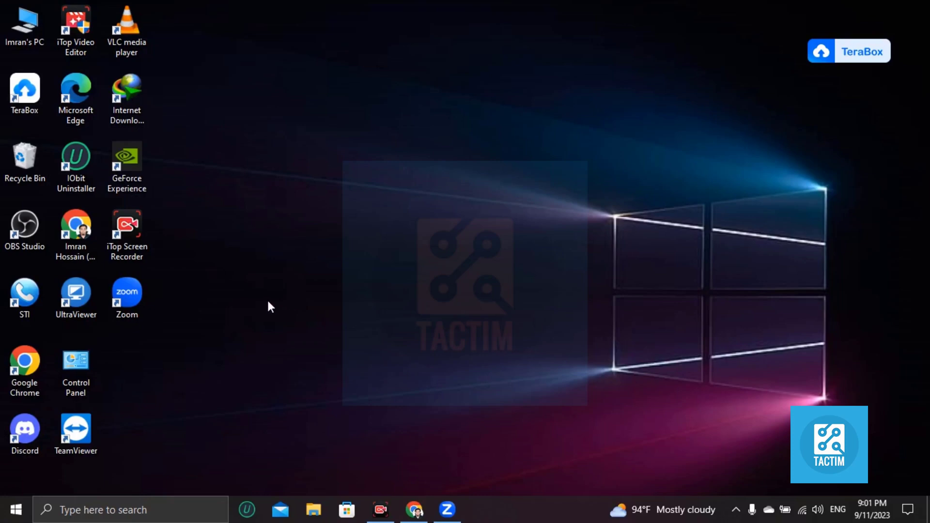
- Launch Zoom from its desktop icon to begin the meeting
double_click(144, 301)
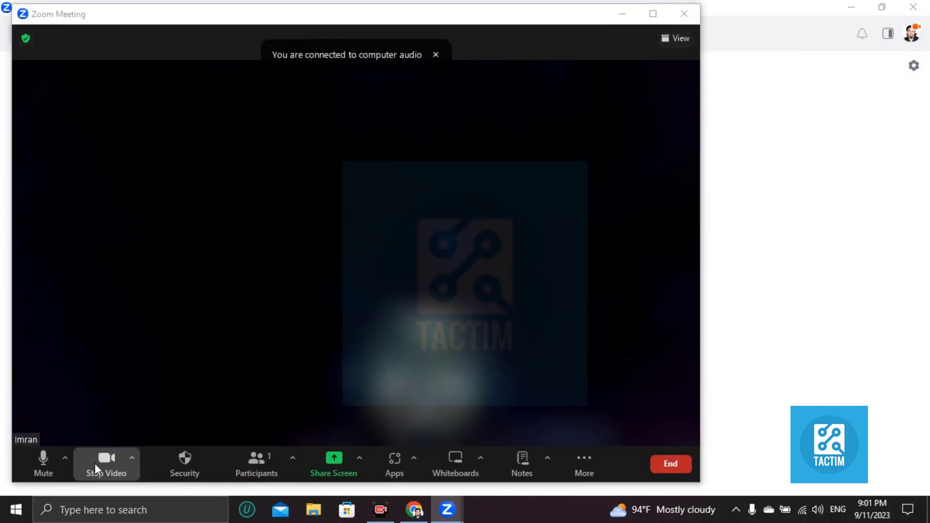
- Turn the camera off and start a local recording on this computer
click(94, 463)
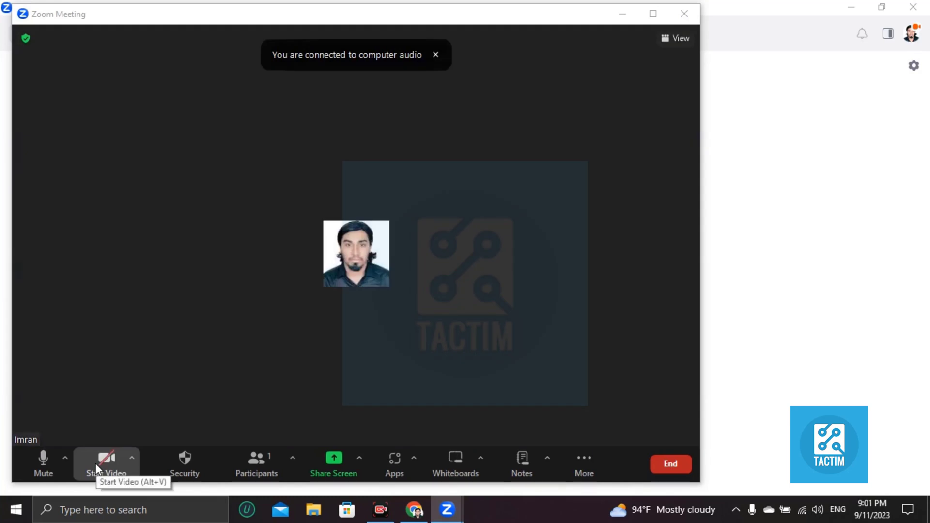
click(586, 454)
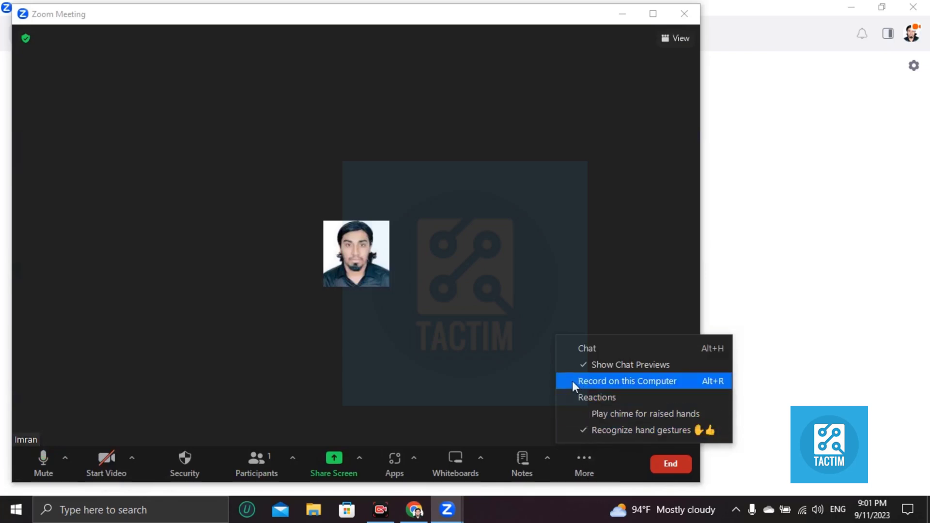
click(667, 392)
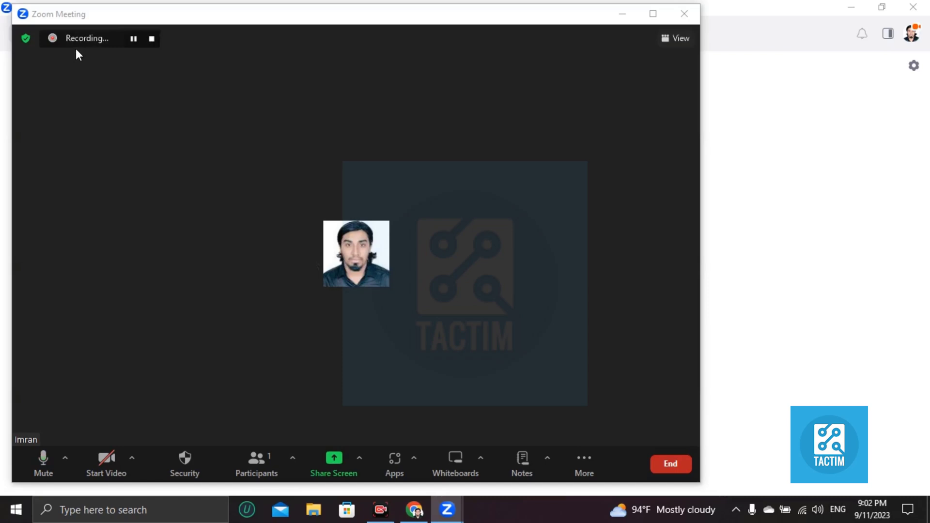
- Pause the local recording, resume it, then stop it from the Recording bar
click(133, 39)
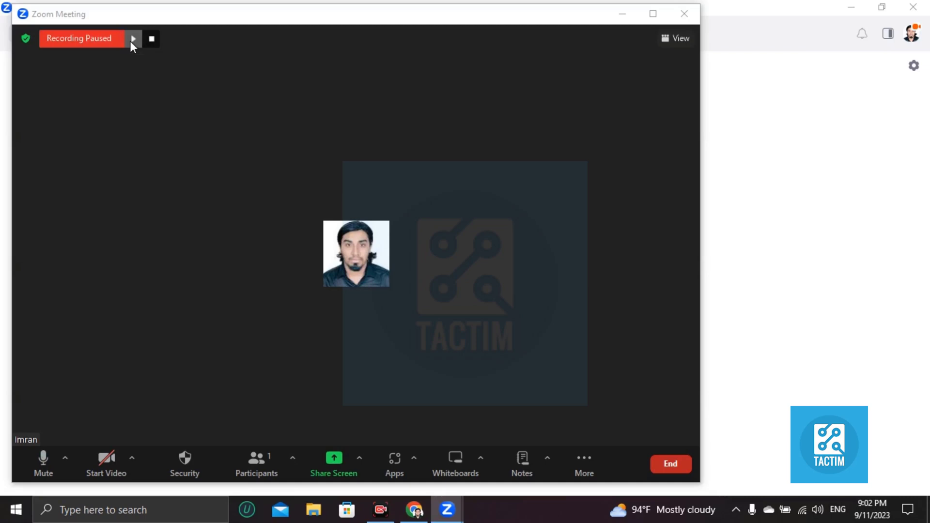
click(132, 38)
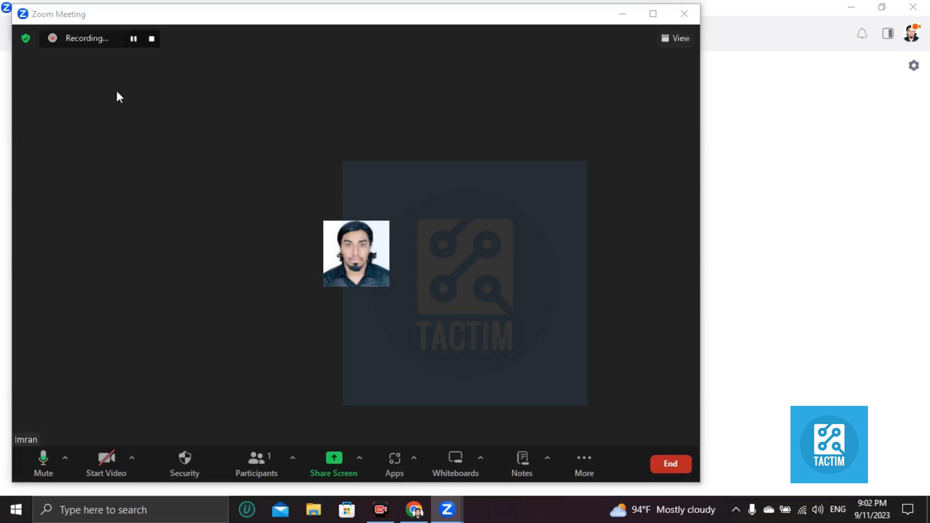
click(151, 41)
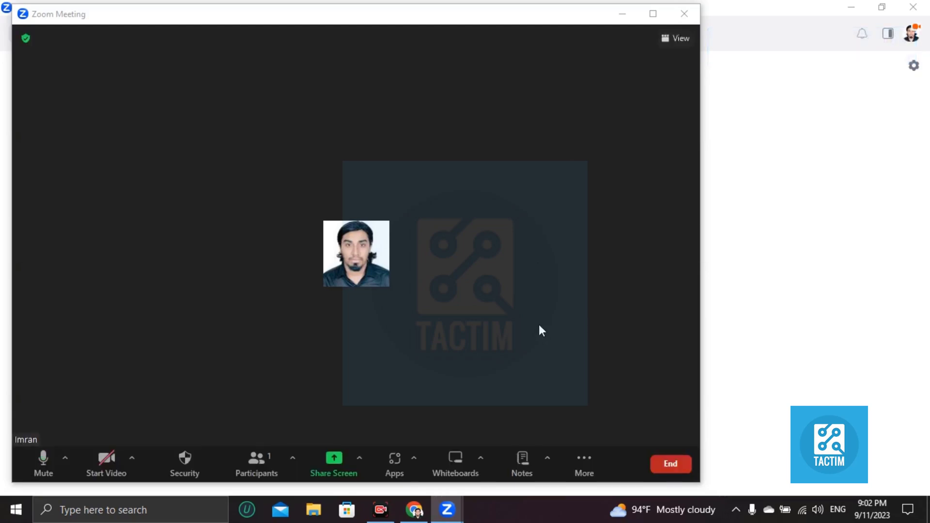
- In Zoom's Recording settings, open the D: drive storage path in File Explorer
click(914, 68)
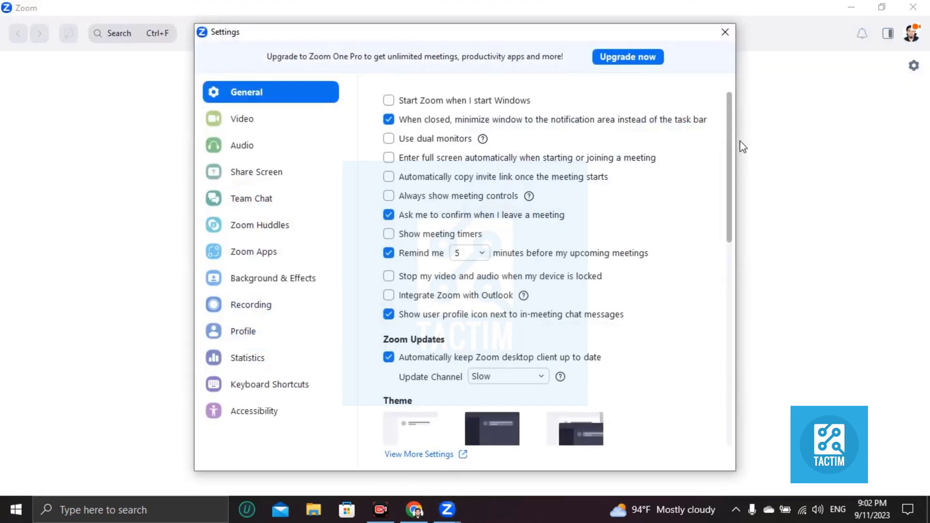
click(242, 312)
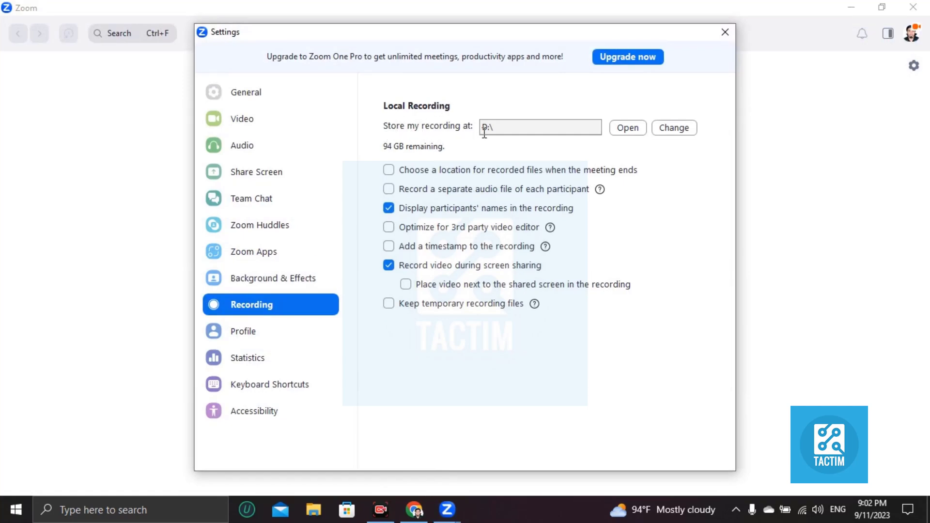
click(502, 125)
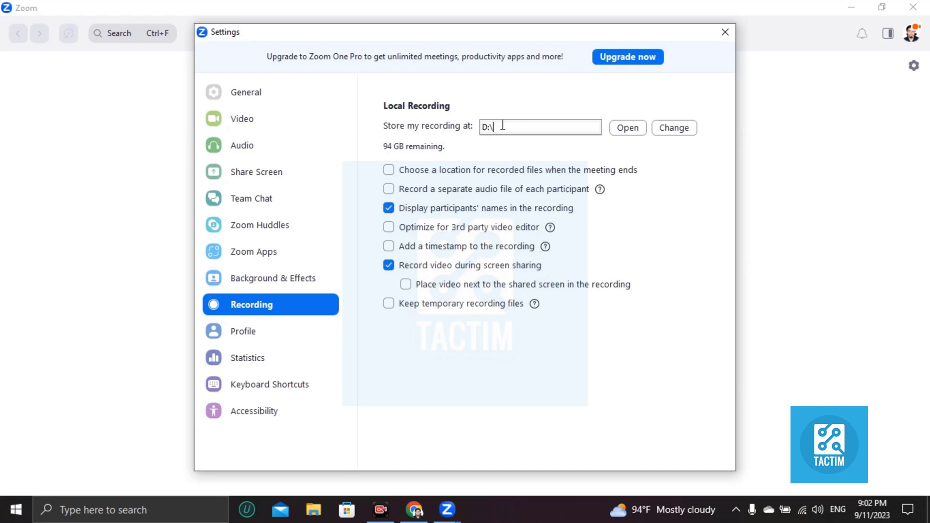
click(628, 129)
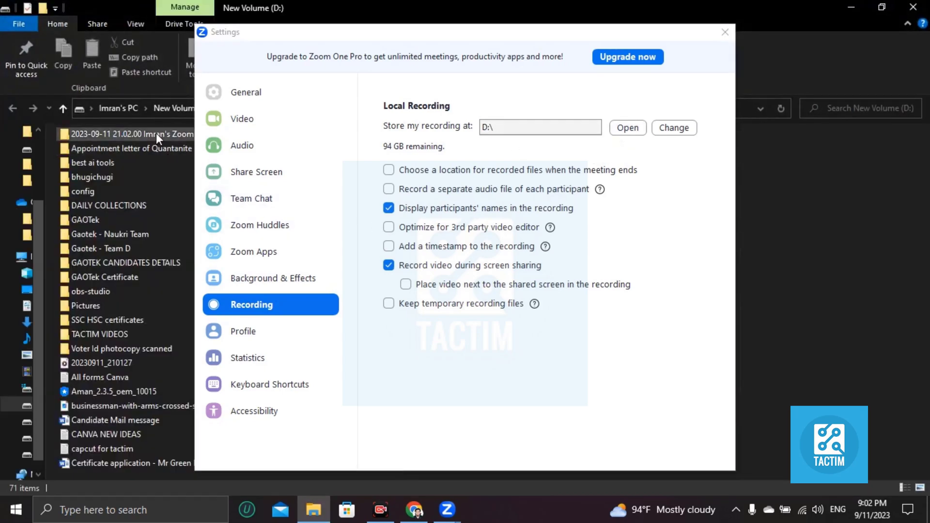
- Close Settings, inspect the dated meeting folder's two recording files, and return to D:
click(156, 133)
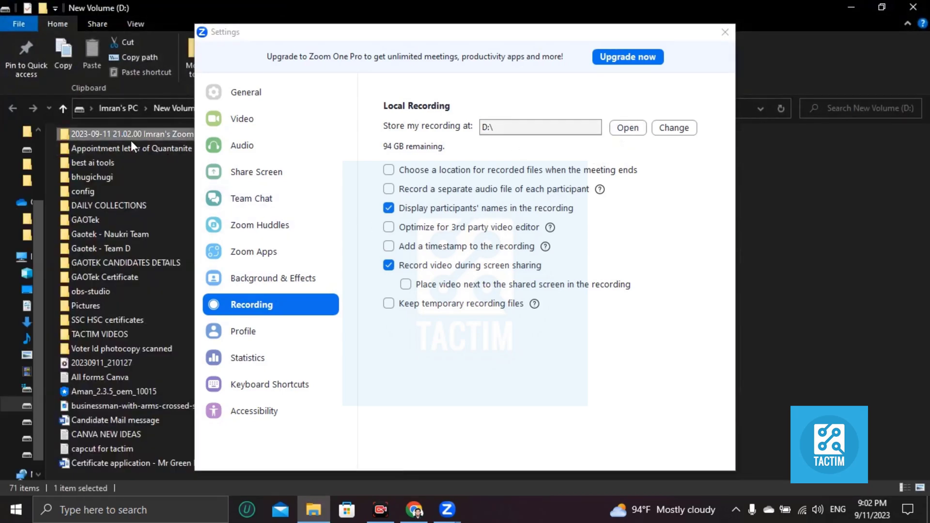
click(724, 33)
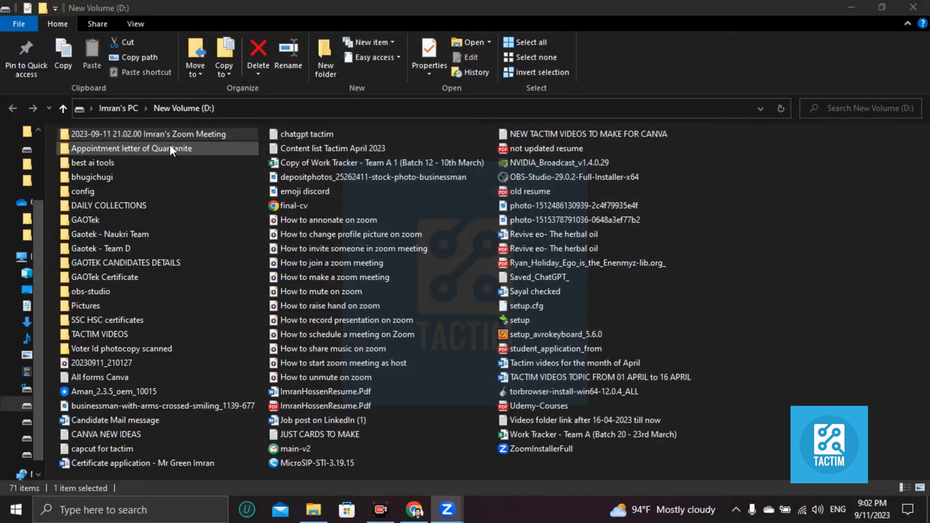
double_click(110, 133)
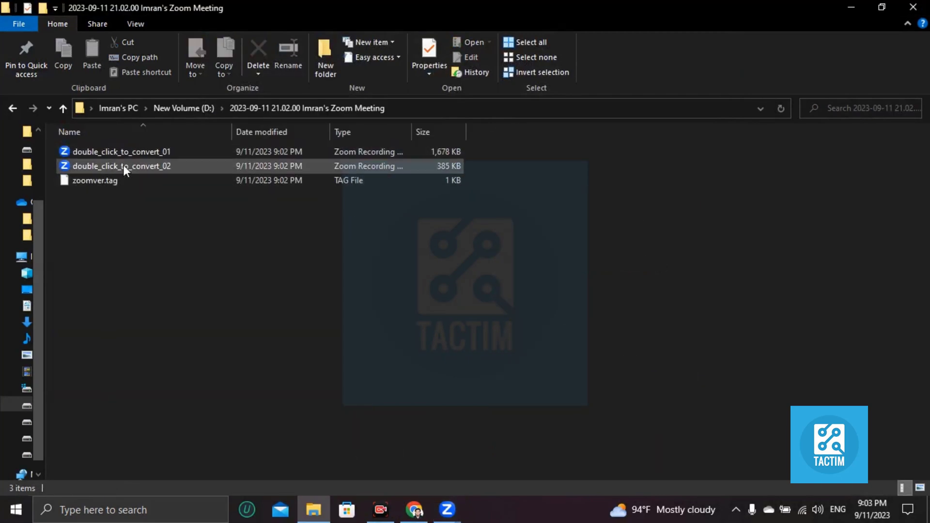
click(62, 111)
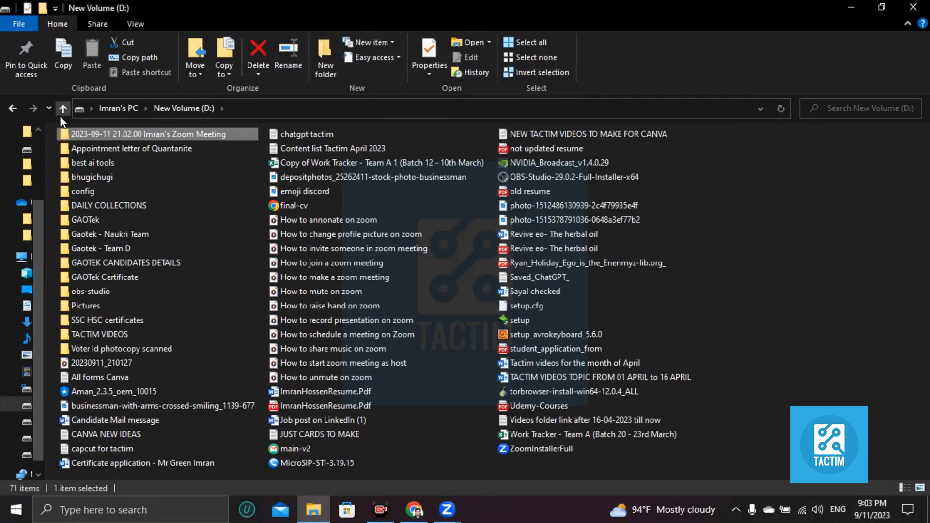
click(854, 11)
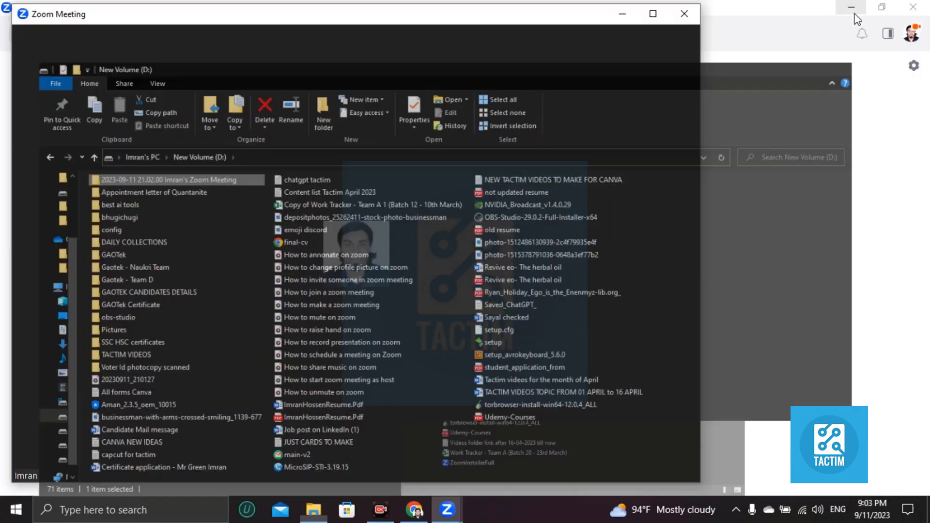